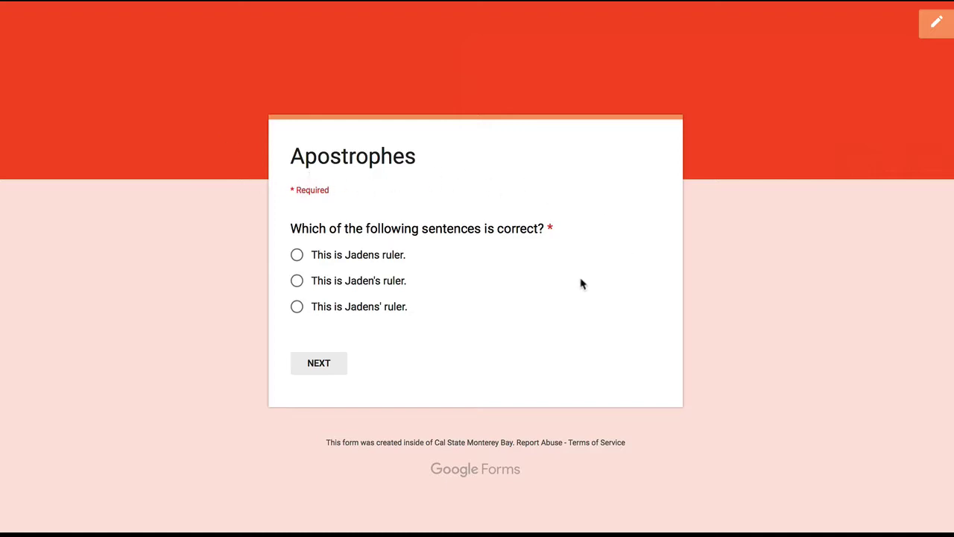
Answer the first question wrongly with 'This is Jadens ruler.' and view the Review page
{"action": "left_click", "coordinate": [298, 257]}
{"action": "left_click", "coordinate": [322, 365]}
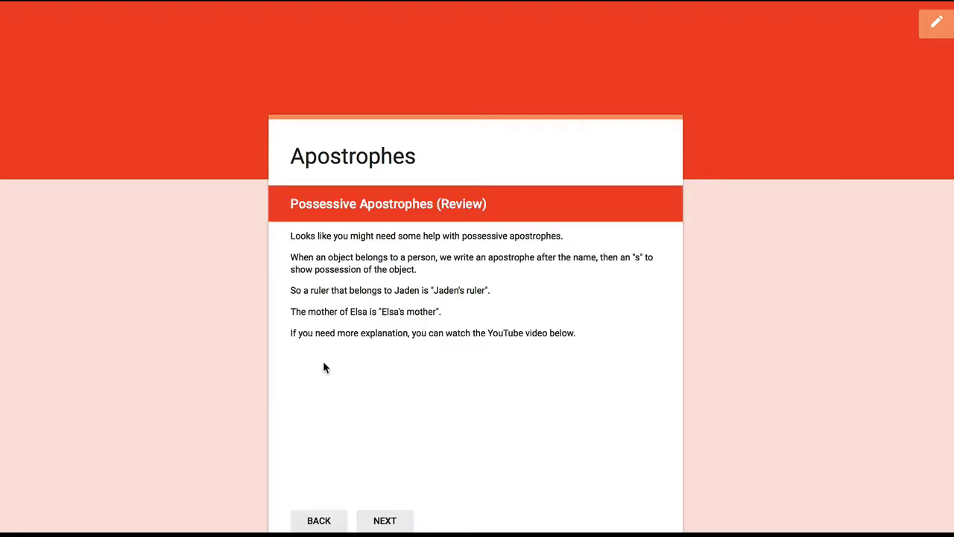
{"action": "scroll", "coordinate": [575, 401], "scroll_direction": "down", "scroll_amount": 3}
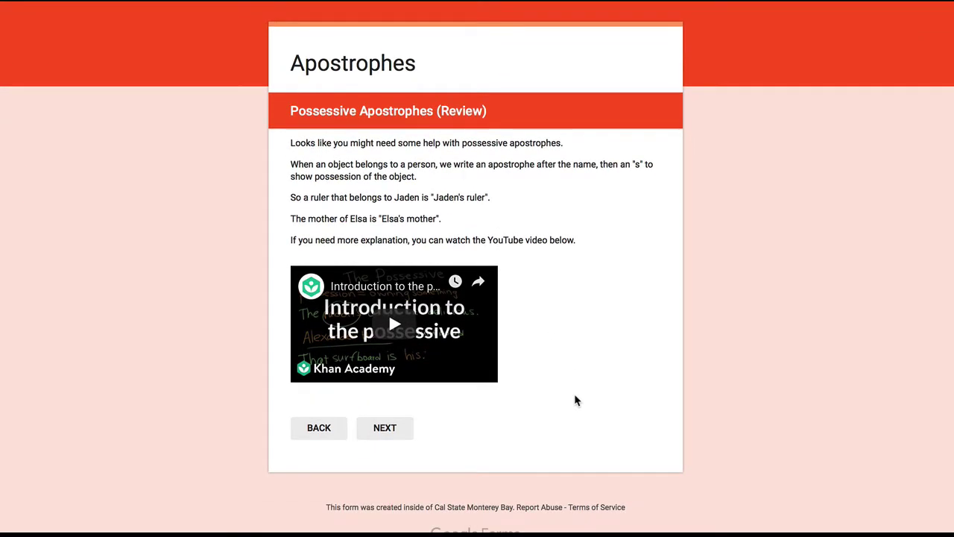
{"action": "scroll", "coordinate": [575, 401], "scroll_direction": "up", "scroll_amount": 1}
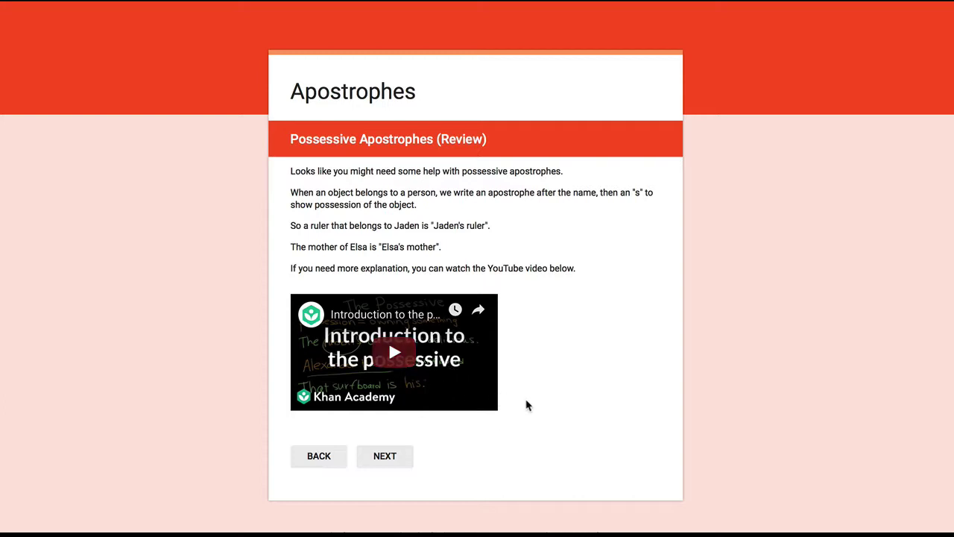
Go back and answer 'This is Jaden's ruler.' to reach the Correct! page
{"action": "left_click", "coordinate": [383, 456]}
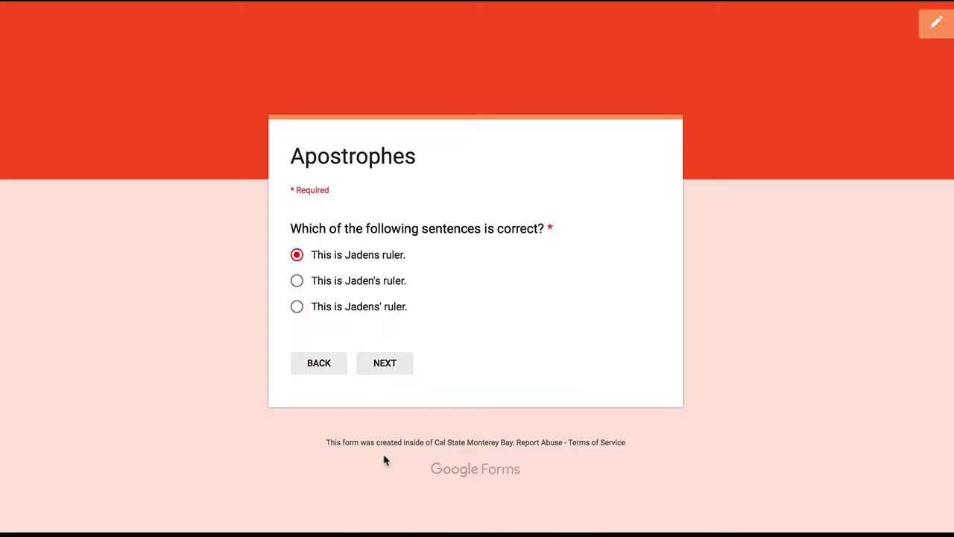
{"action": "left_click", "coordinate": [298, 282]}
{"action": "left_click", "coordinate": [388, 365]}
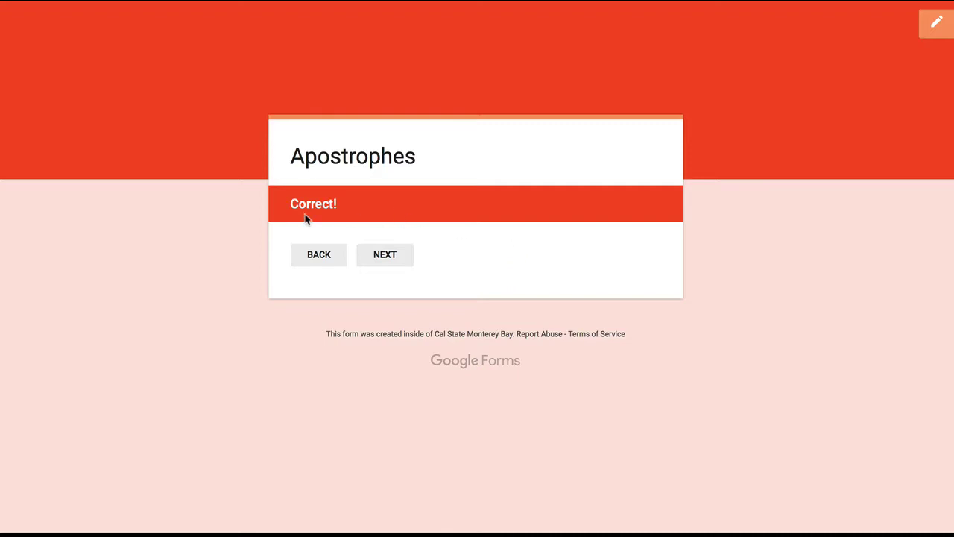
Answer the second question with 'Annas mother is from Iowa.' as the error
{"action": "left_click", "coordinate": [387, 259]}
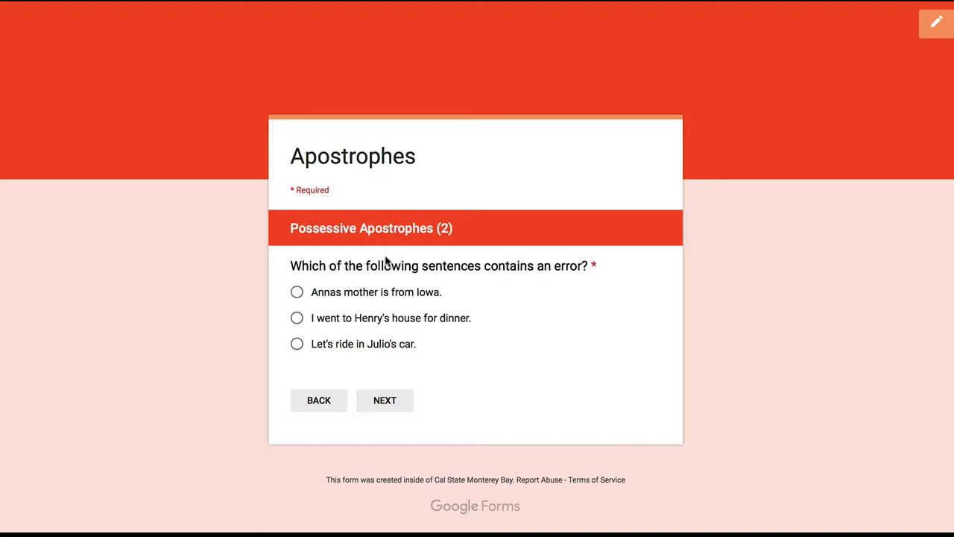
{"action": "left_click", "coordinate": [298, 293]}
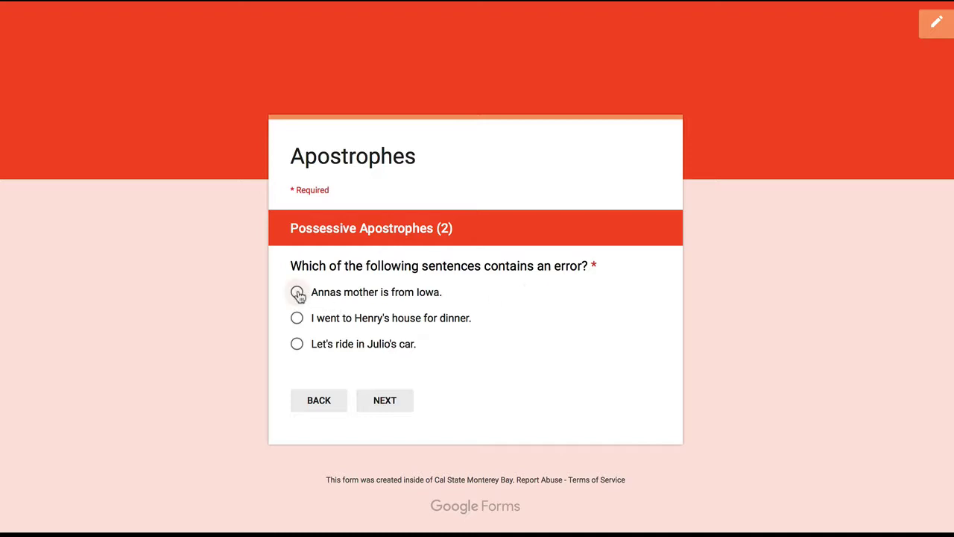
{"action": "left_click", "coordinate": [383, 401]}
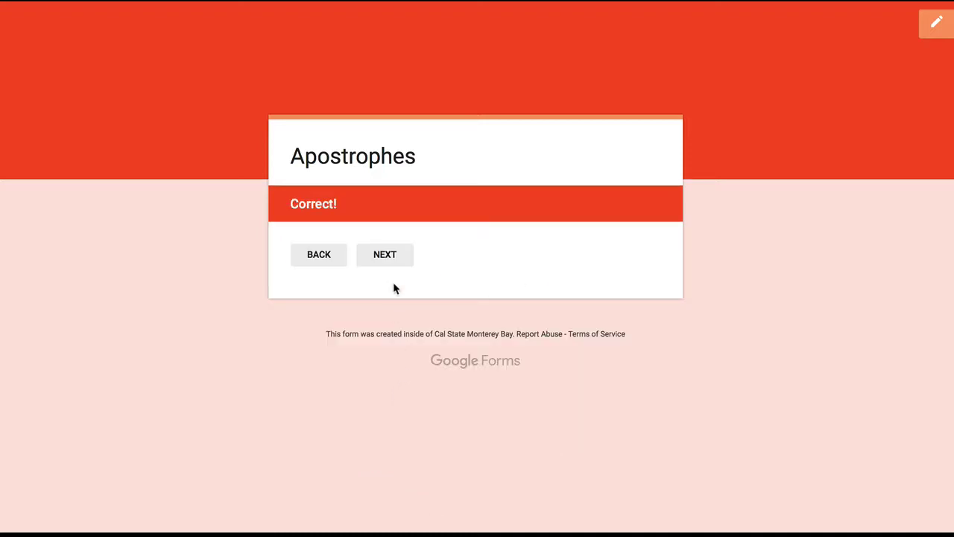
Answer the contractions question with the first two-assignments sentence and view the Contractions review page
{"action": "left_click", "coordinate": [385, 258]}
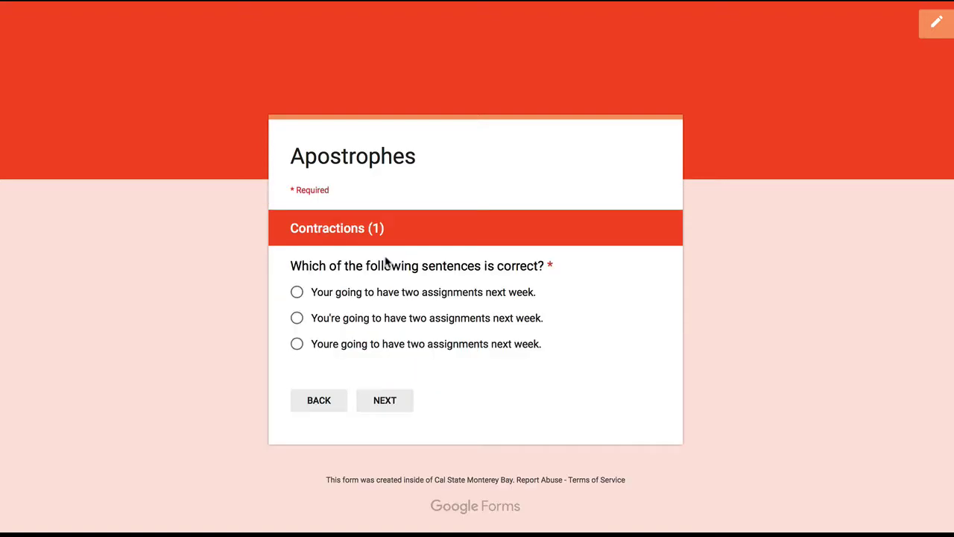
{"action": "left_click", "coordinate": [296, 293]}
{"action": "left_click", "coordinate": [383, 399]}
{"action": "scroll", "coordinate": [714, 363], "scroll_direction": "down", "scroll_amount": 2}
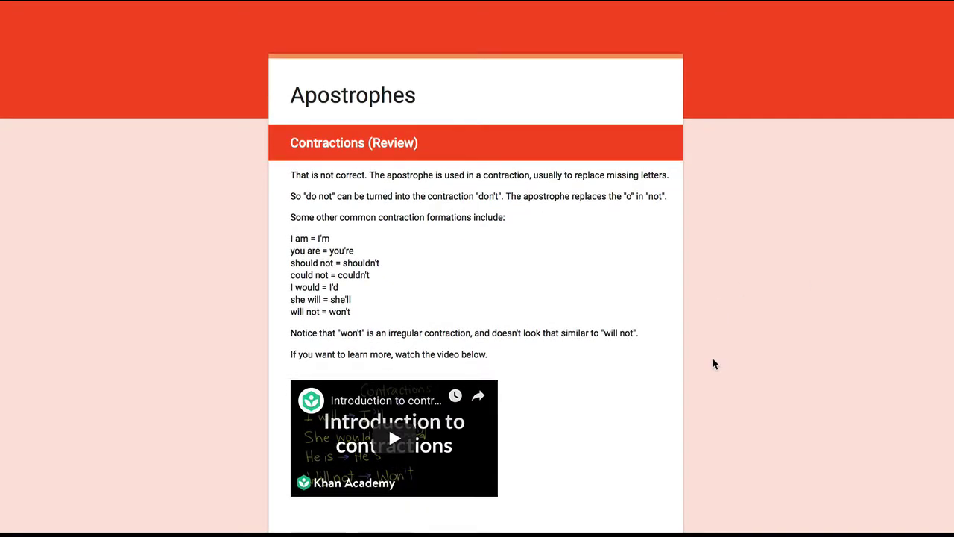
{"action": "scroll", "coordinate": [712, 364], "scroll_direction": "down", "scroll_amount": 1}
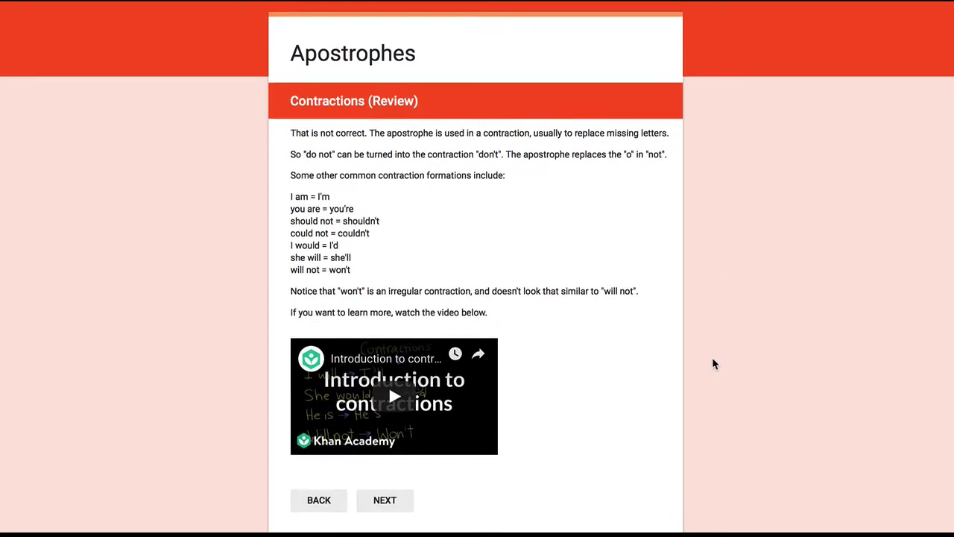
{"action": "scroll", "coordinate": [723, 358], "scroll_direction": "up", "scroll_amount": 1}
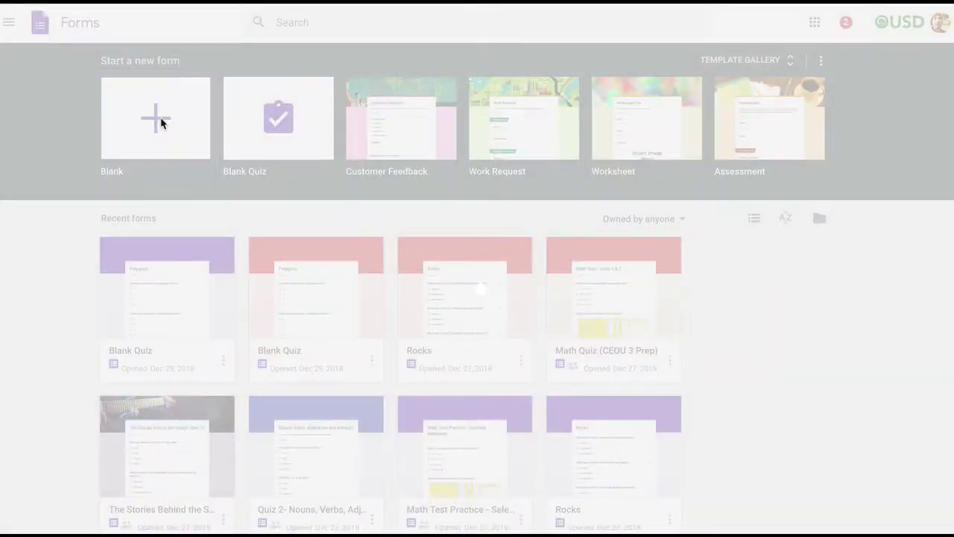
Start a blank form and replace its 'Untitled form' title with 'Homophones'
{"action": "left_click", "coordinate": [162, 125]}
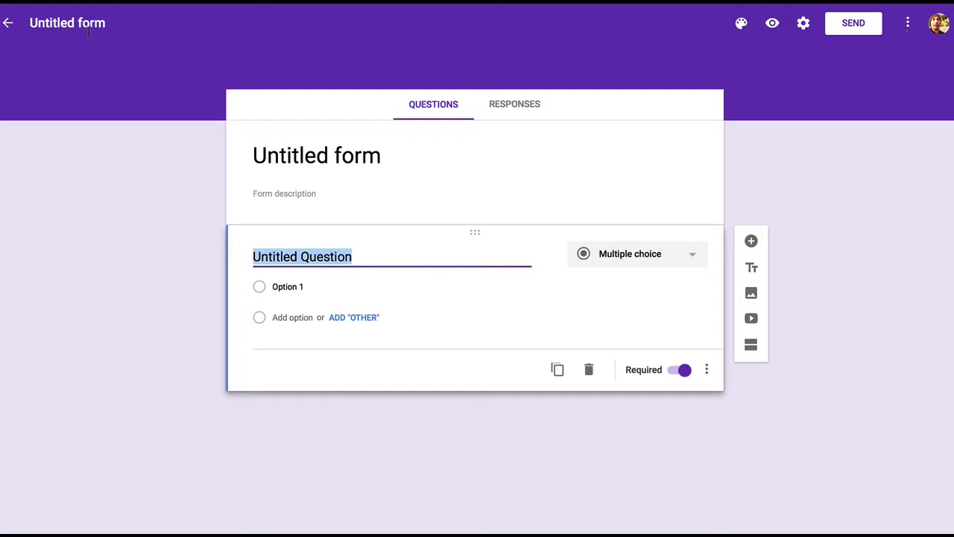
{"action": "left_click", "coordinate": [87, 31]}
{"action": "left_click", "coordinate": [90, 30]}
{"action": "key", "text": "ctrl+a"}
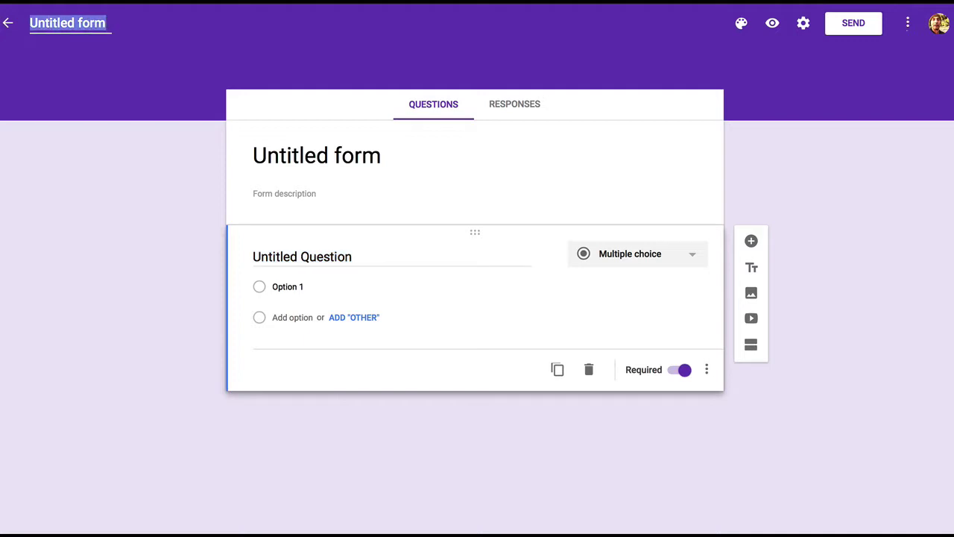
{"action": "type", "text": "Homophones"}
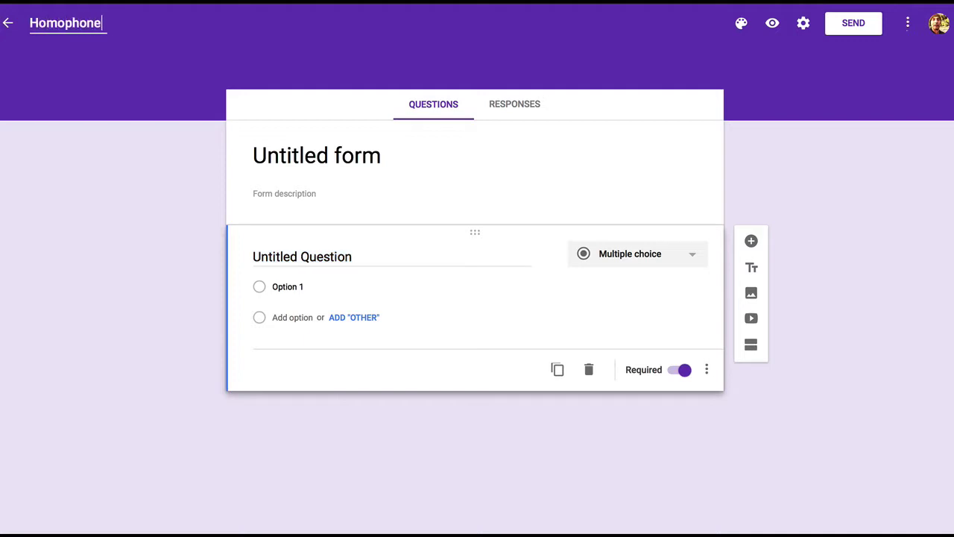
{"action": "left_click", "coordinate": [45, 203]}
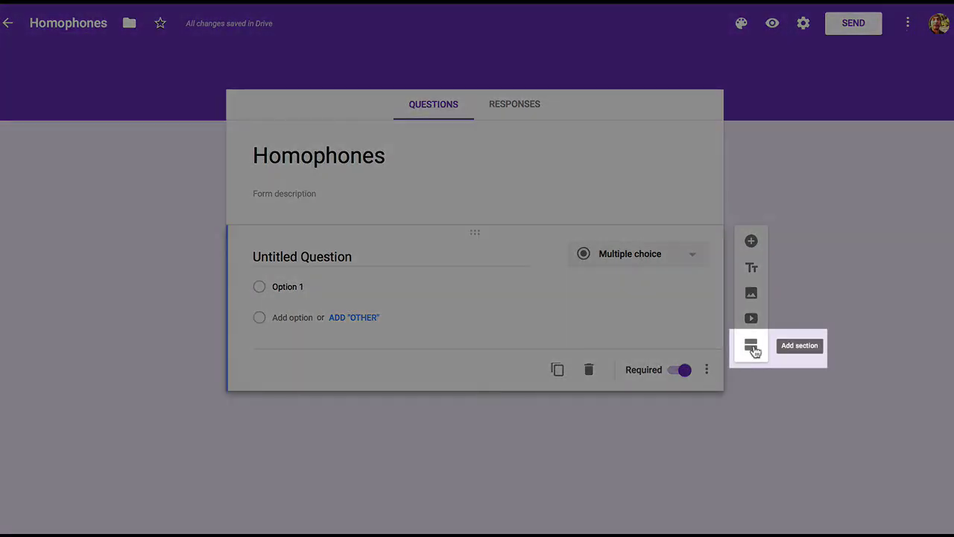
Add sections 2 and 3, titling them 'Review' and 'Correct!'
{"action": "left_click", "coordinate": [752, 346]}
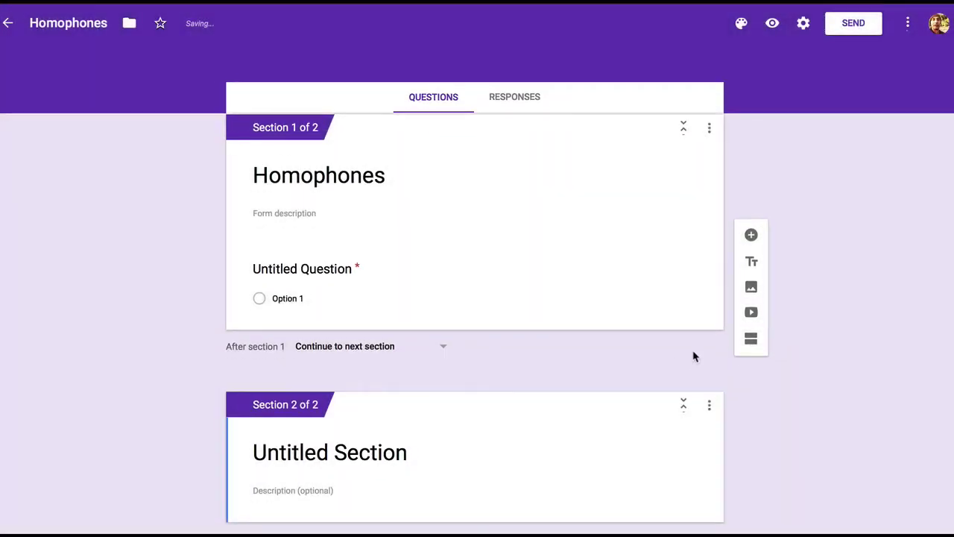
{"action": "left_click", "coordinate": [752, 339]}
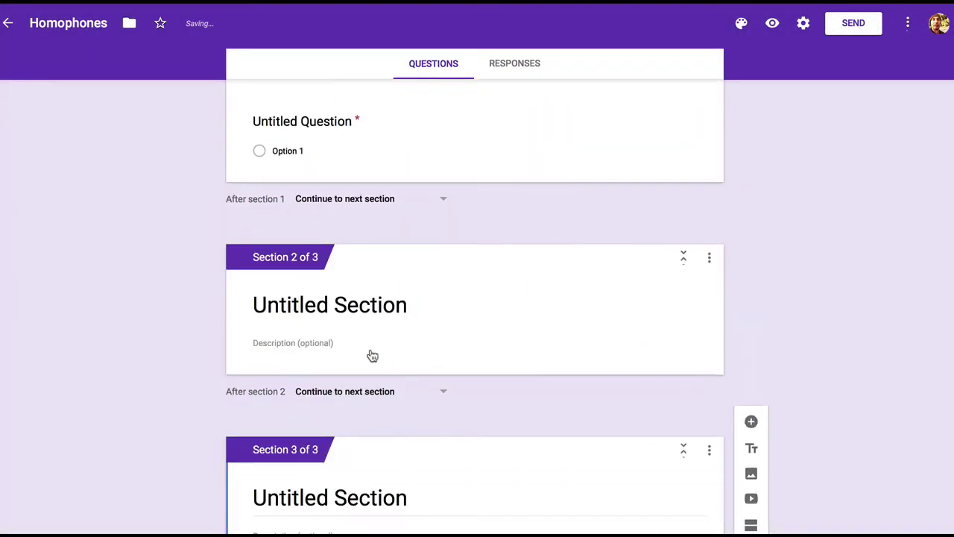
{"action": "left_click", "coordinate": [373, 302]}
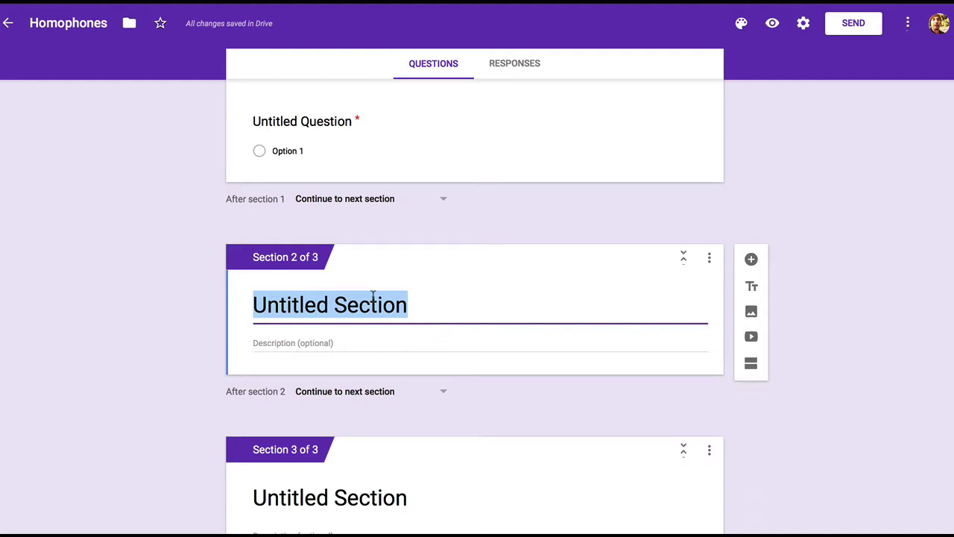
{"action": "type", "text": "Review"}
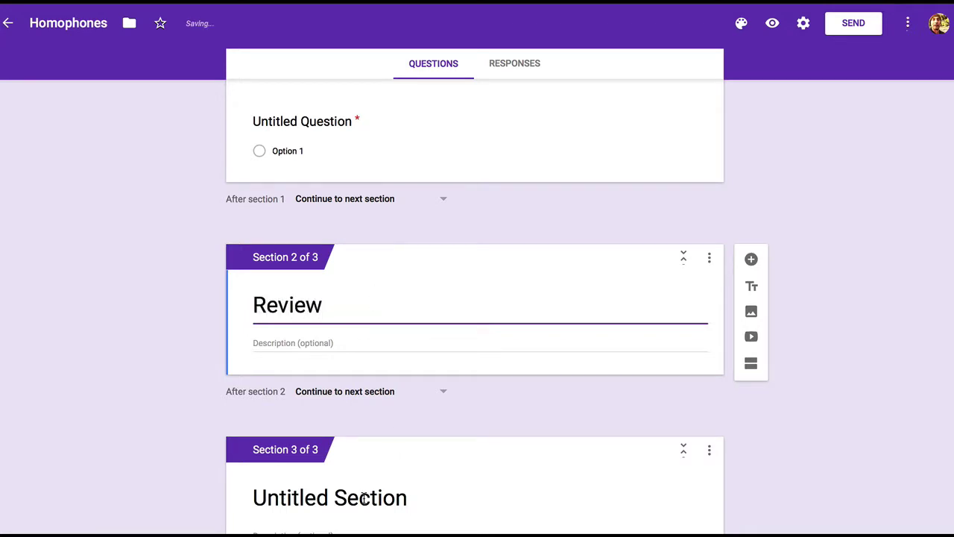
{"action": "left_click", "coordinate": [363, 498]}
{"action": "type", "text": "Corri"}
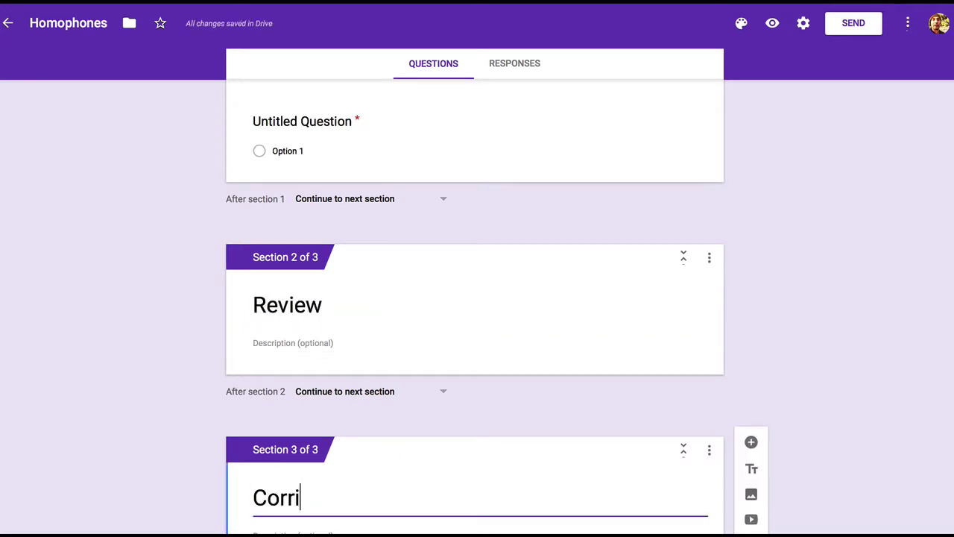
{"action": "key", "text": "BackSpace"}
{"action": "type", "text": "ect!"}
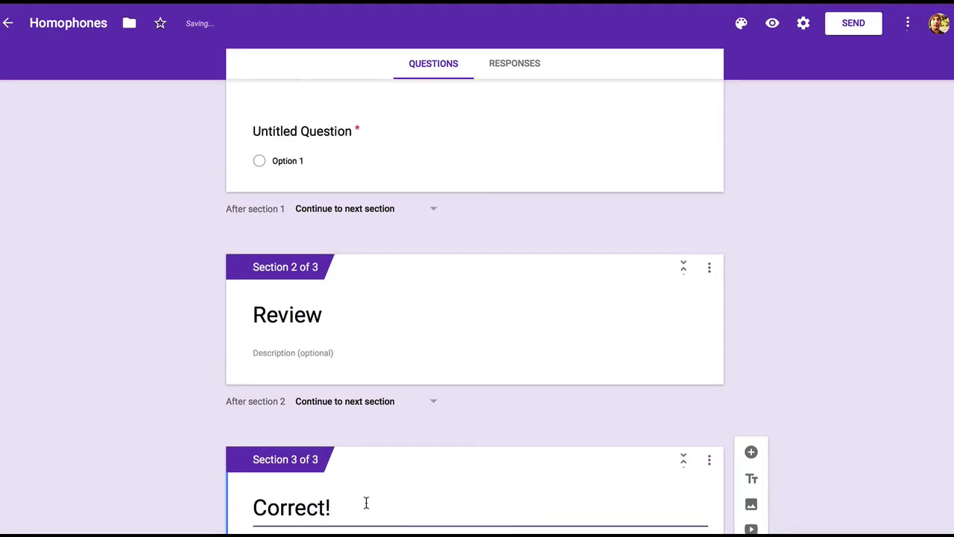
{"action": "scroll", "coordinate": [366, 504], "scroll_direction": "up", "scroll_amount": 3}
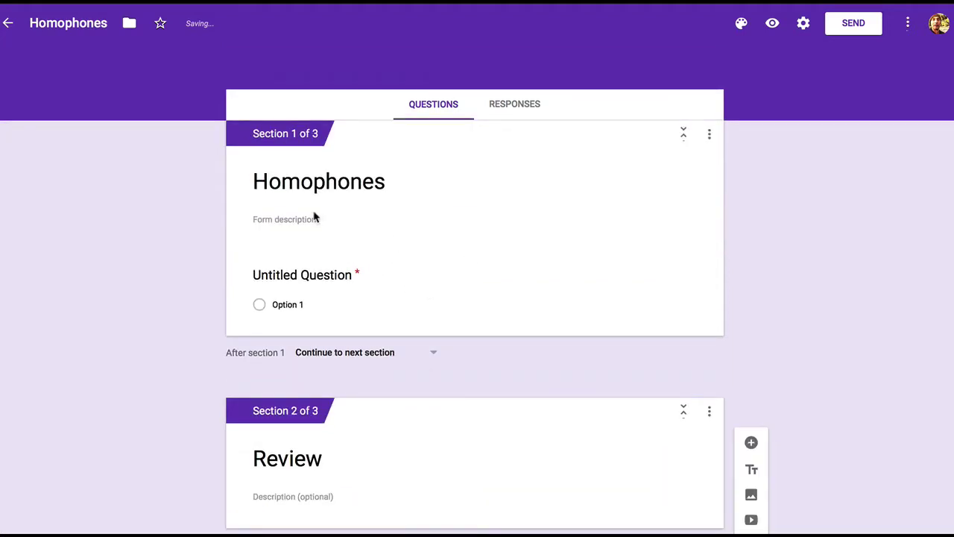
Type the form description 'Choose the correct word to complete the sentence'
{"action": "left_click", "coordinate": [294, 217]}
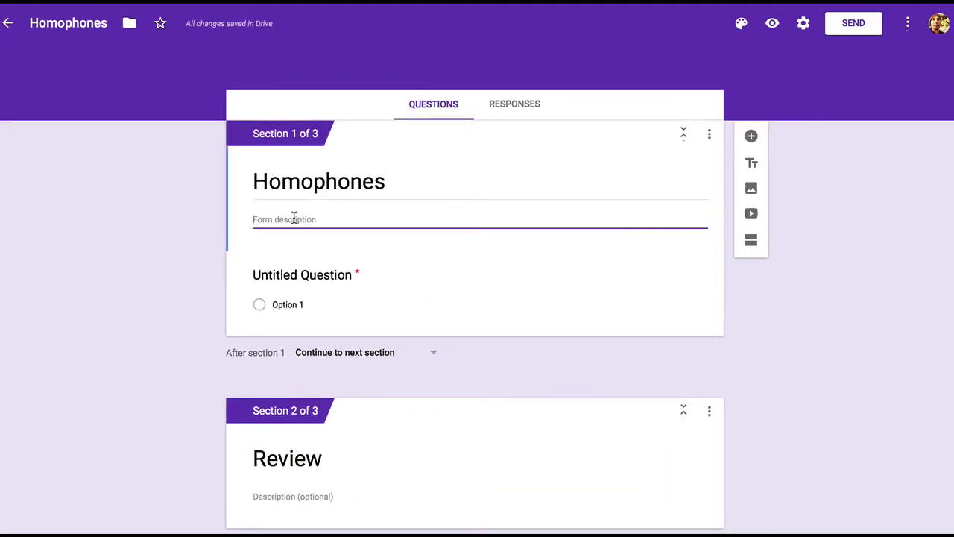
{"action": "type", "text": "choose the correct word to complete th"}
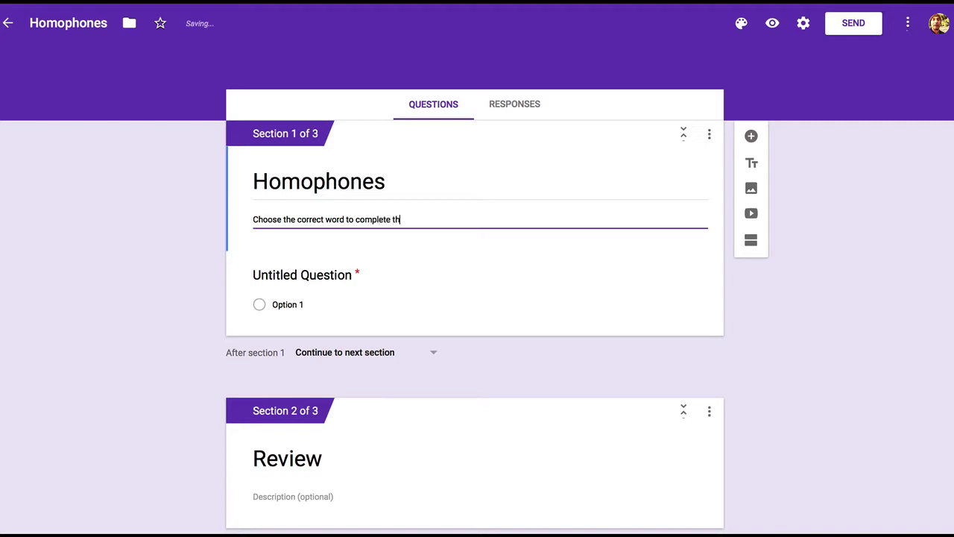
{"action": "type", "text": "e sentence."}
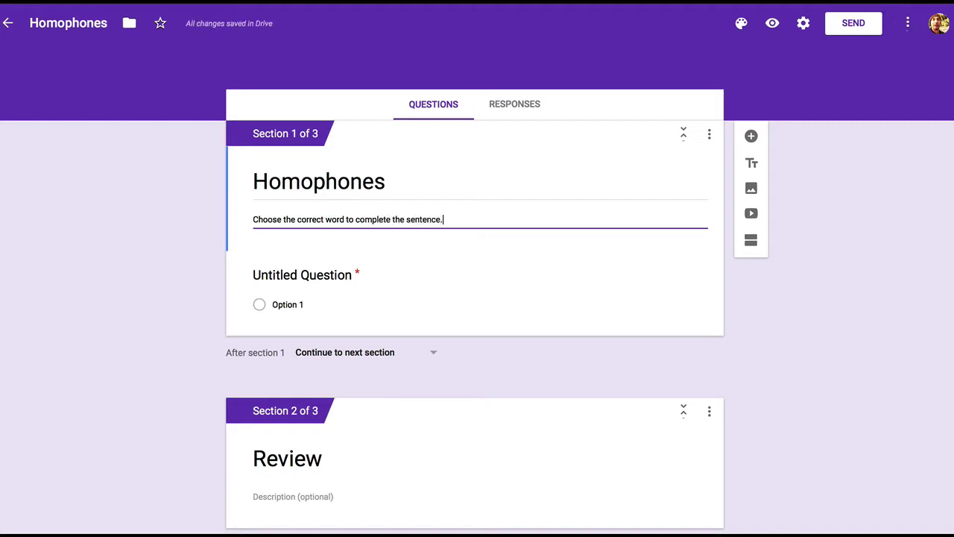
Title the first question 'I think this is _______ pencil.' with options you're and your
{"action": "left_click", "coordinate": [267, 274]}
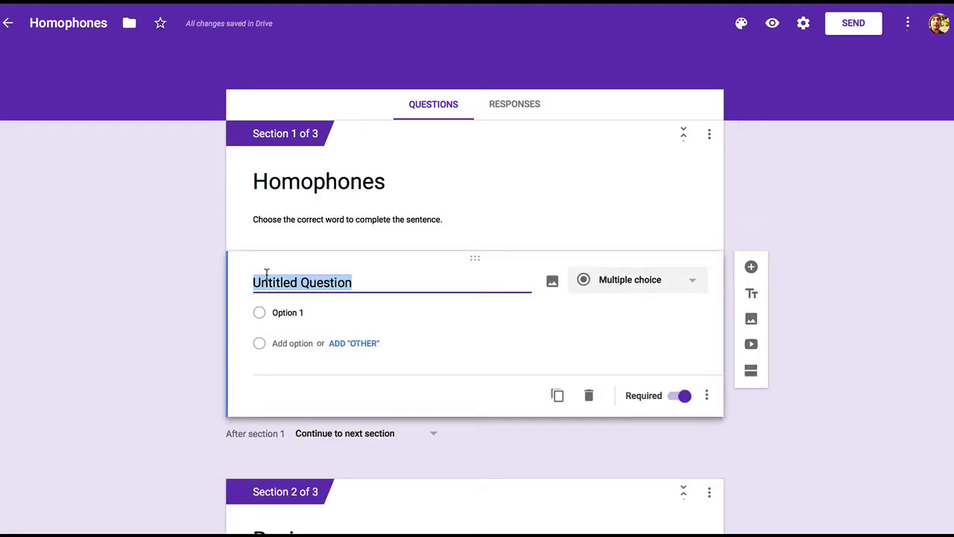
{"action": "type", "text": "I think "}
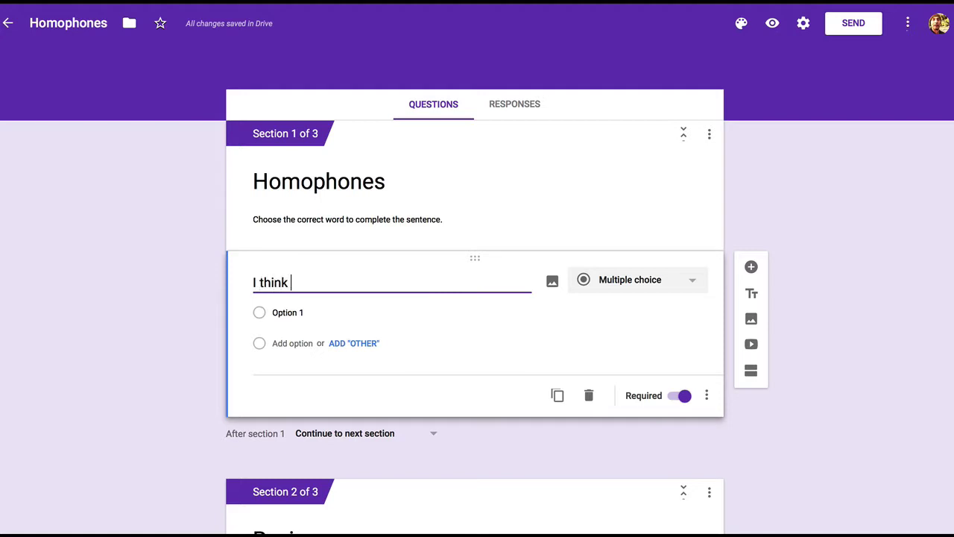
{"action": "type", "text": "this is"}
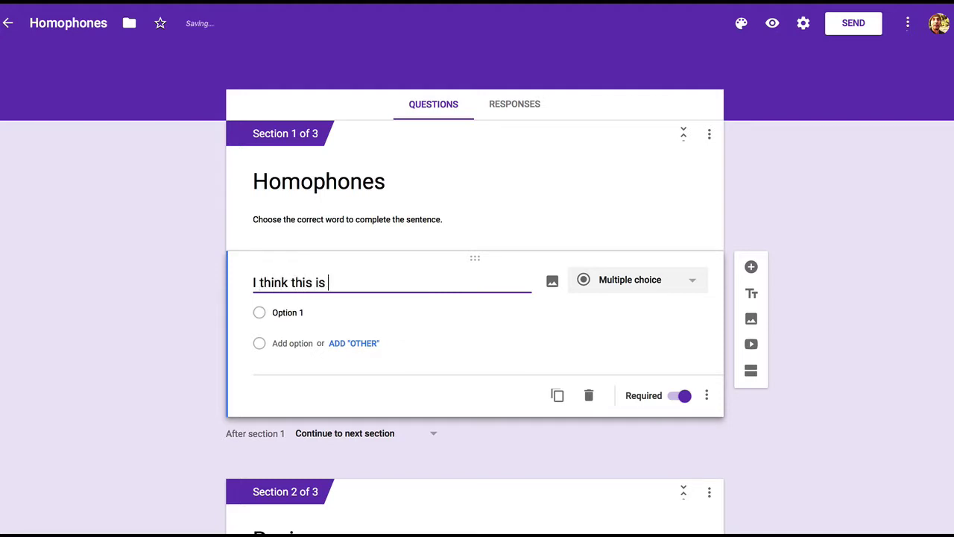
{"action": "type", "text": " _______ pencil."}
{"action": "left_click", "coordinate": [282, 311]}
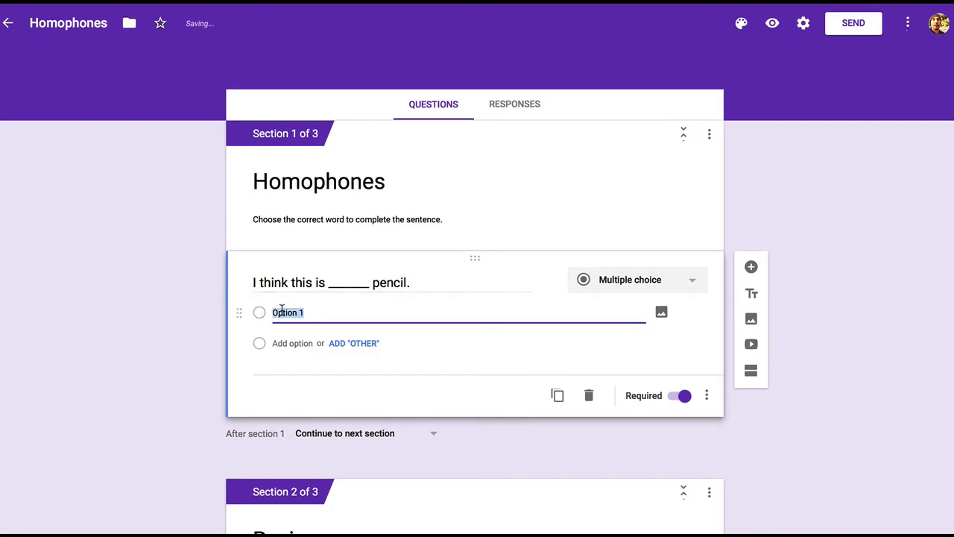
{"action": "type", "text": "you're"}
{"action": "left_click", "coordinate": [285, 345]}
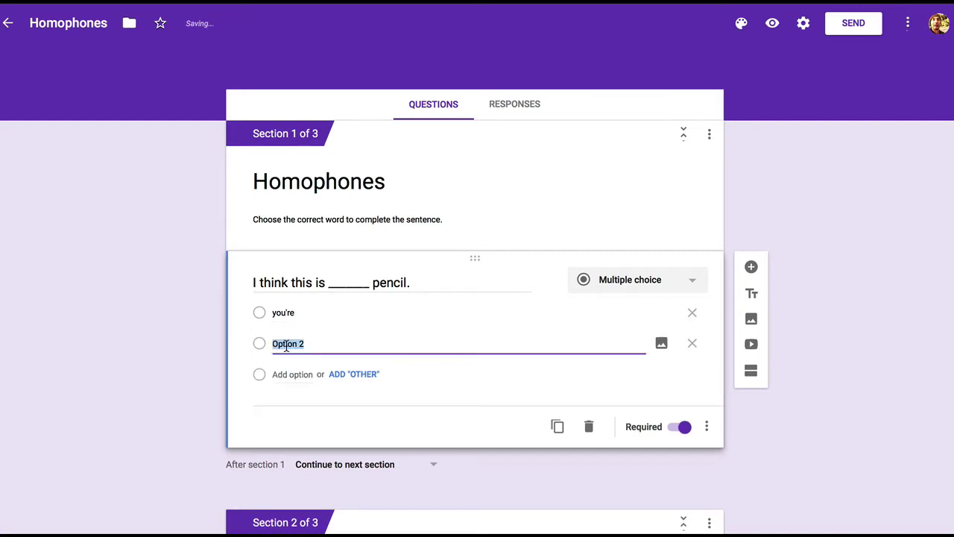
{"action": "type", "text": "your"}
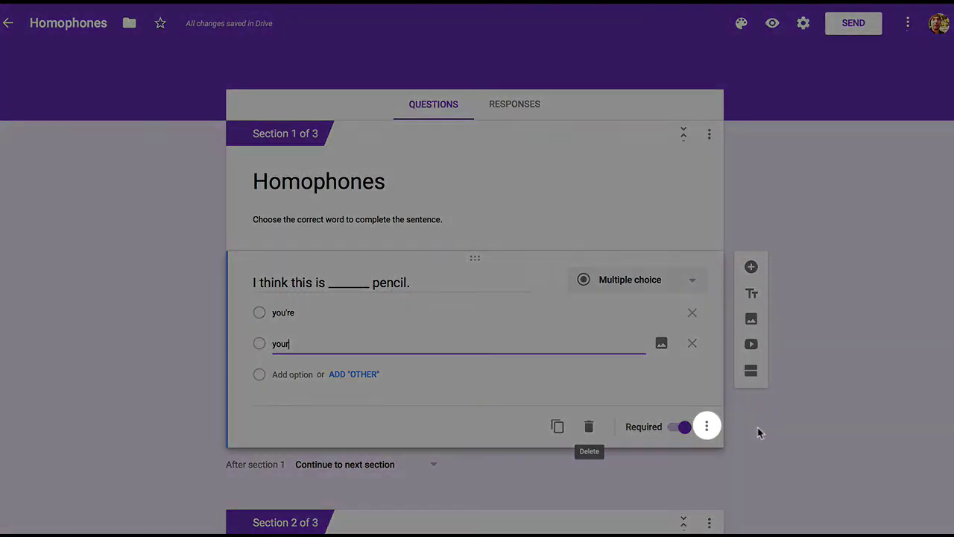
Turn on answer-based branching: you're goes to section 2 (Review), your to section 3 (Correct!)
{"action": "left_click", "coordinate": [707, 427]}
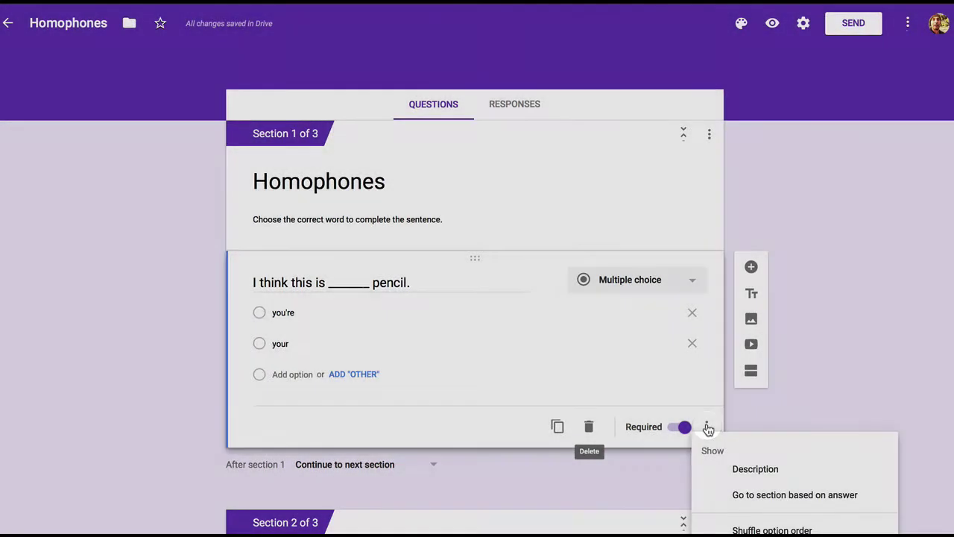
{"action": "scroll", "coordinate": [709, 428], "scroll_direction": "down", "scroll_amount": 5}
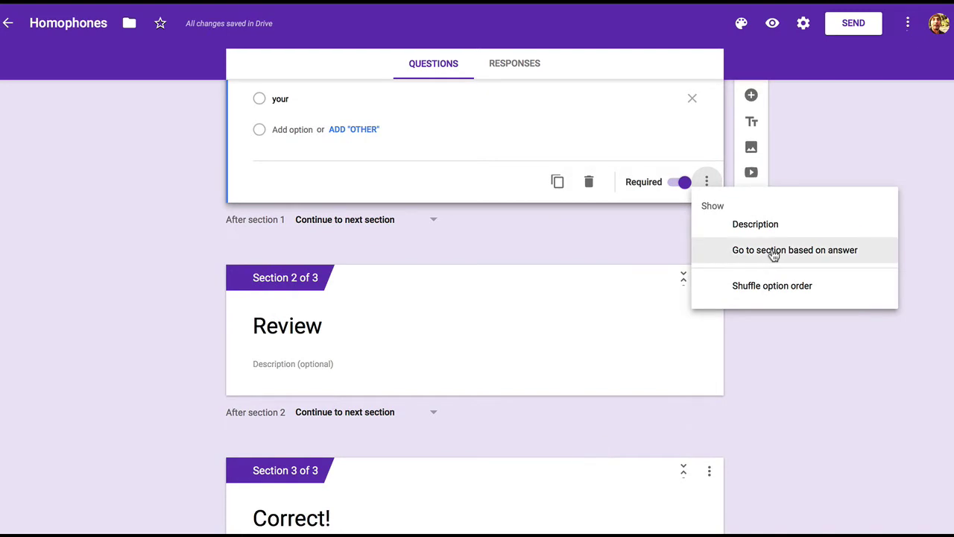
{"action": "left_click", "coordinate": [774, 251]}
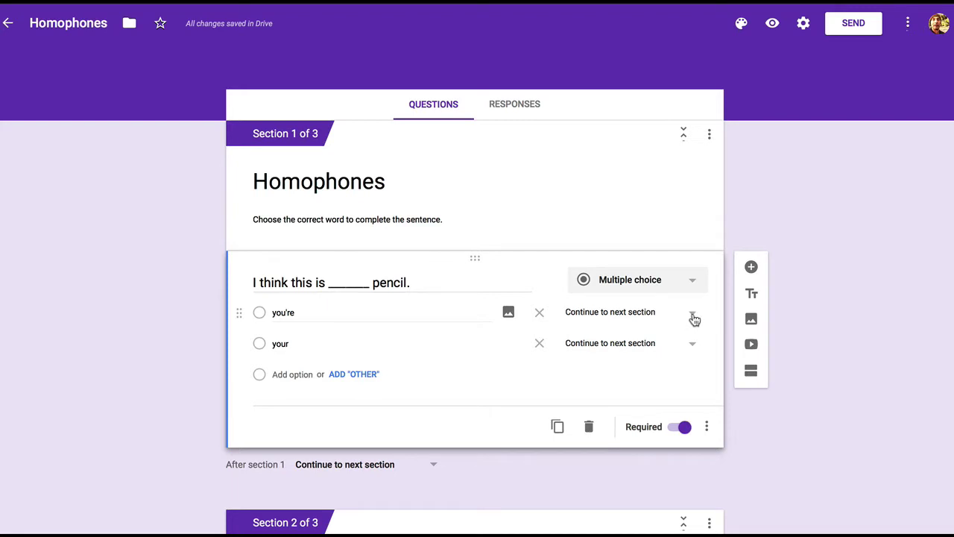
{"action": "left_click", "coordinate": [694, 317]}
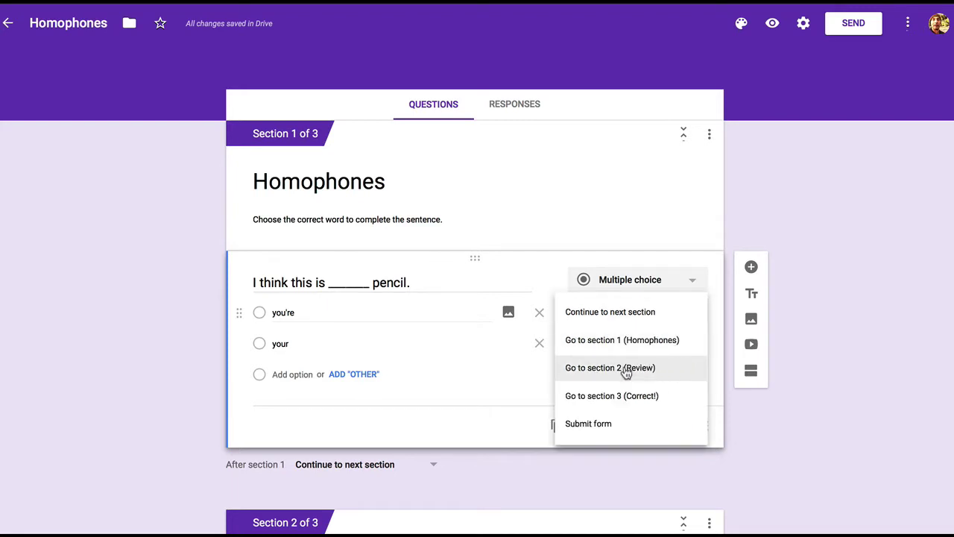
{"action": "left_click", "coordinate": [626, 370]}
{"action": "left_click", "coordinate": [693, 345]}
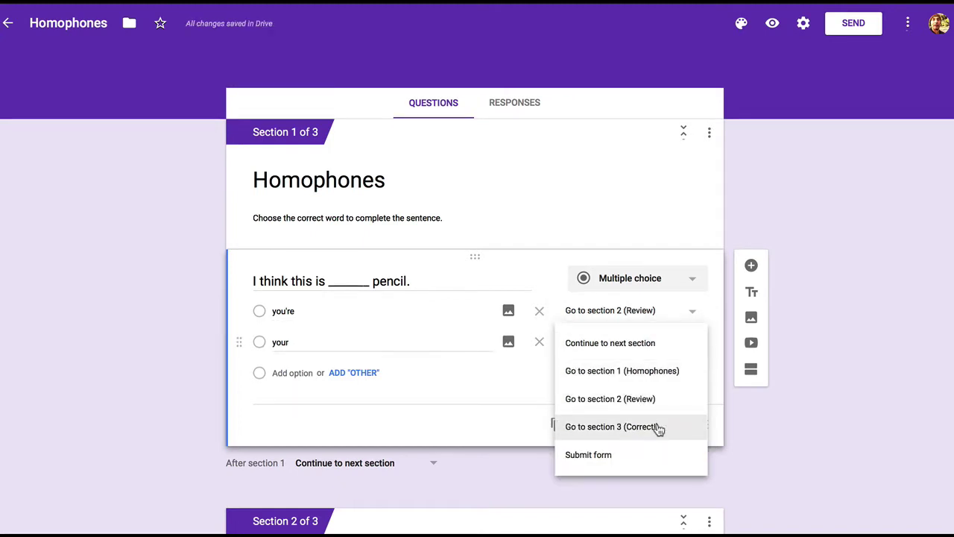
{"action": "left_click", "coordinate": [658, 429]}
Paste the you're-versus-your explanation with its wikiHow source into the Review section description
{"action": "scroll", "coordinate": [763, 416], "scroll_direction": "down", "scroll_amount": 1}
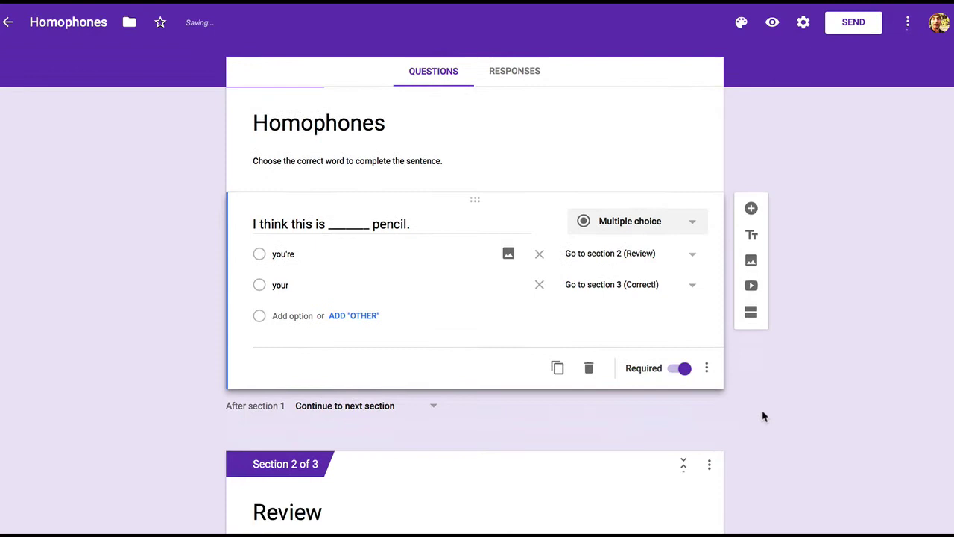
{"action": "scroll", "coordinate": [763, 416], "scroll_direction": "down", "scroll_amount": 3}
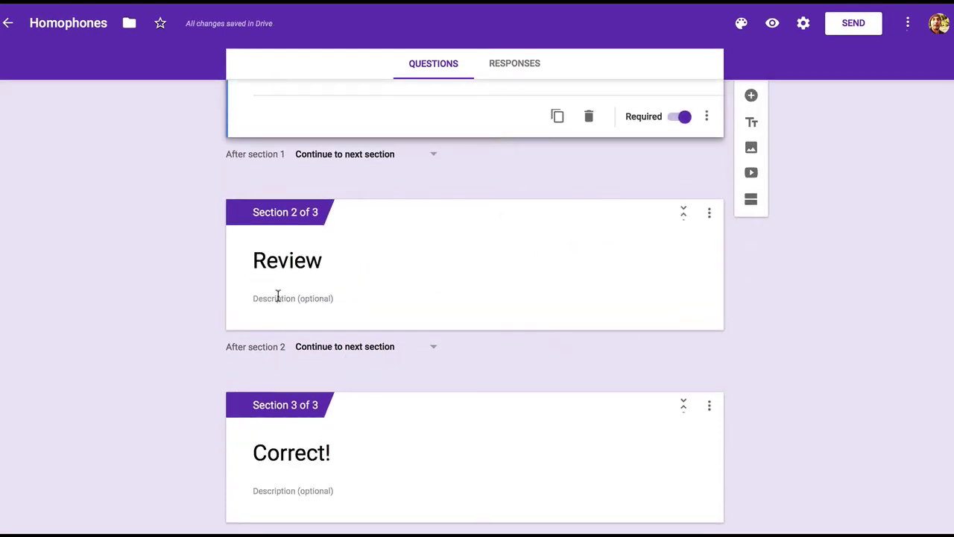
{"action": "left_click", "coordinate": [303, 302]}
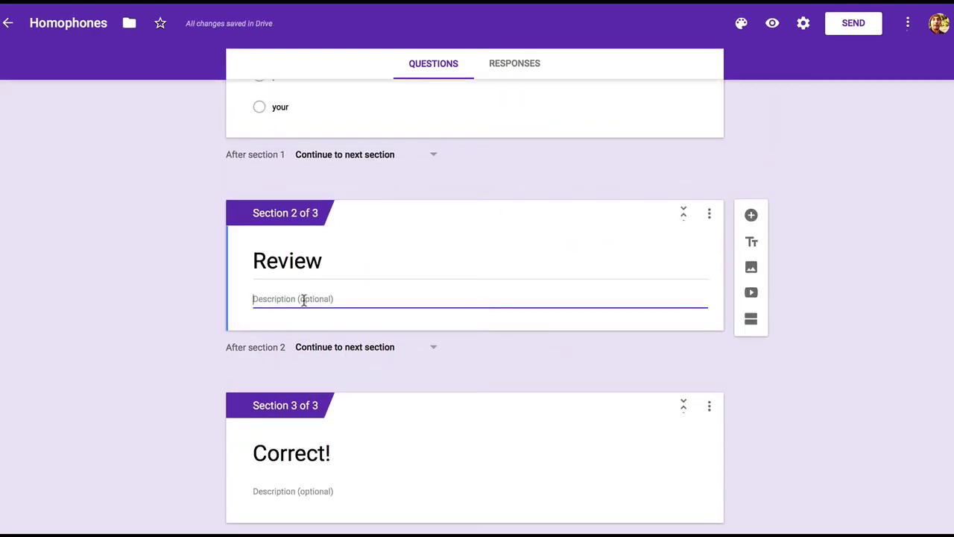
{"action": "type", "text": "To use you're and your correctly, remember that \"you're\" is short for \"you are,\" and \"your\" is used to show ownership, like in \"your house.\"  If you don't know which one to use, try writing \"you are\" instead. If the sentence still makes sense, use you're. If the sentence doesn't make sense, use your.  Source: https://www.wikihow.com/Use-You%27re-an"}
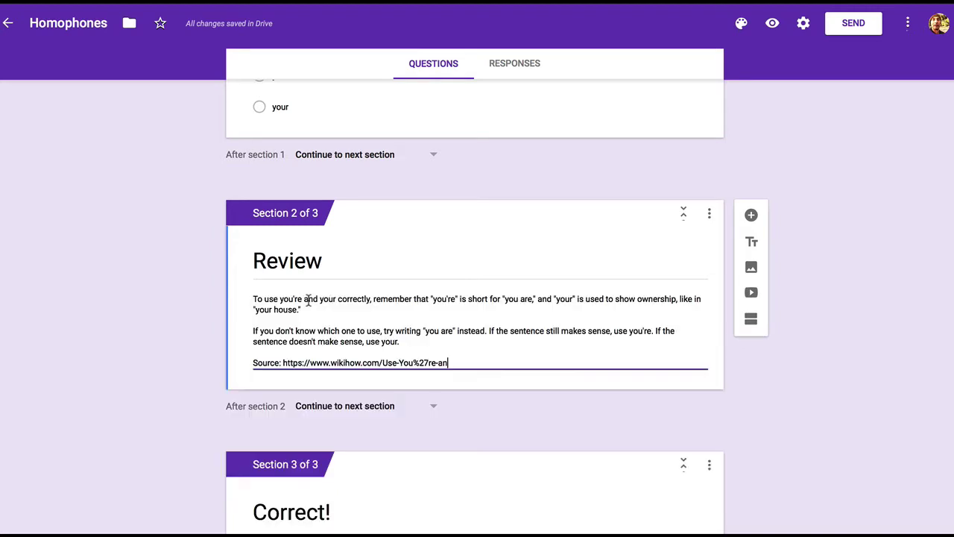
Insert the YouTube video 'Difference between your and you're' into the Review section by URL
{"action": "left_click", "coordinate": [752, 295]}
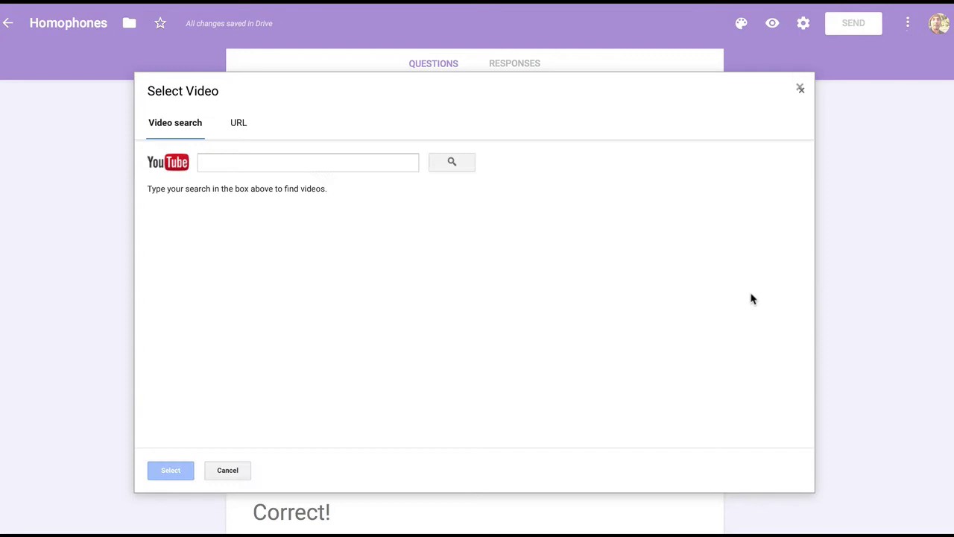
{"action": "left_click", "coordinate": [236, 125]}
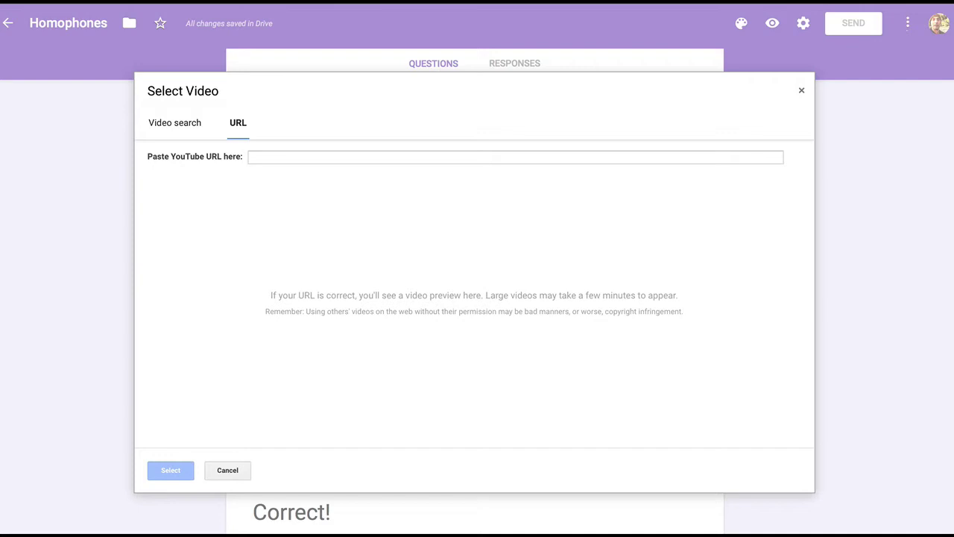
{"action": "left_click", "coordinate": [418, 155]}
{"action": "type", "text": "https://youtu.be/t0kFCzjJL9I"}
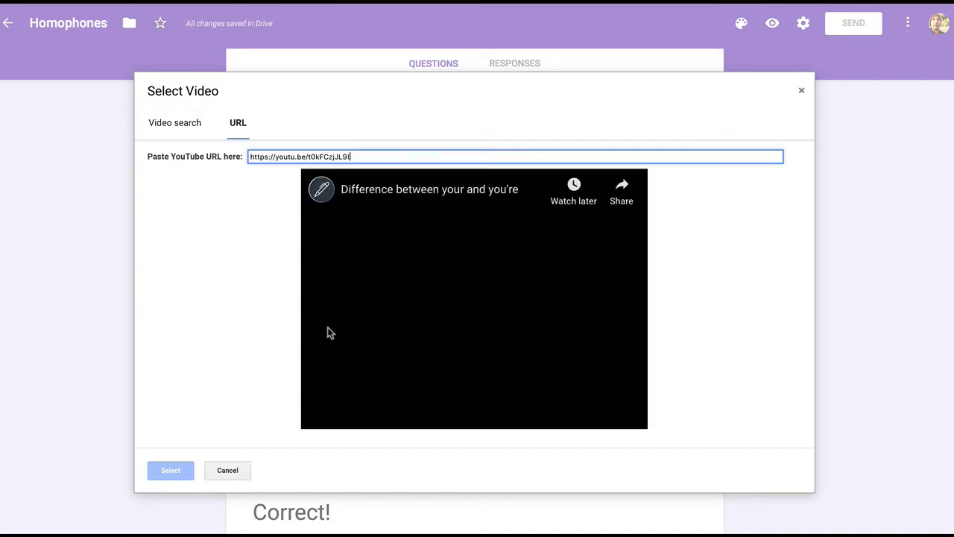
{"action": "left_click", "coordinate": [171, 470]}
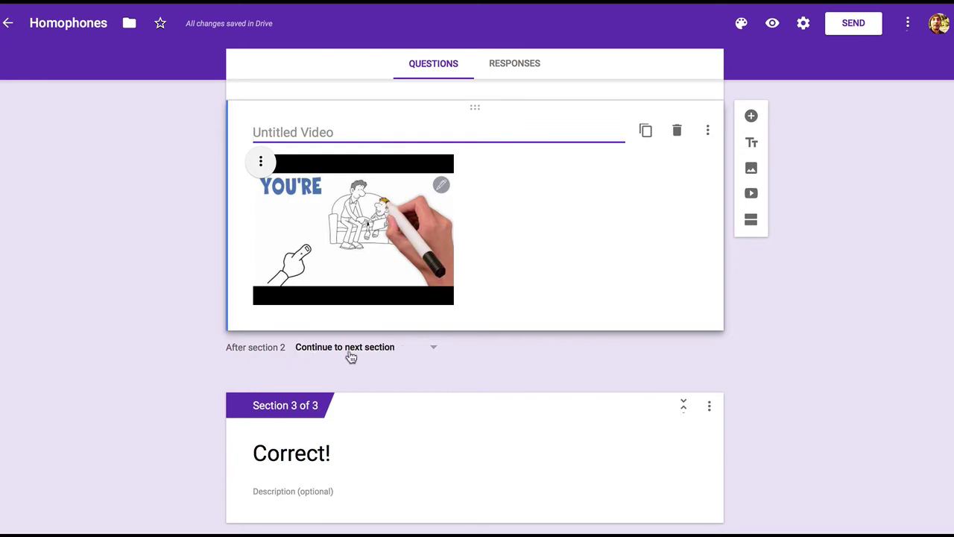
Set 'After section 2' to 'Go to section 1 (Homophones)'
{"action": "left_click", "coordinate": [400, 350]}
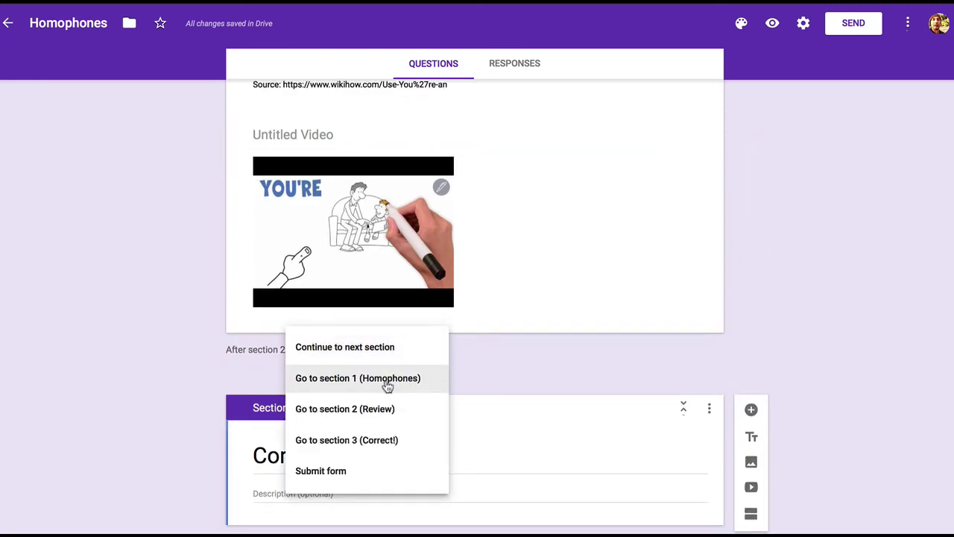
{"action": "left_click", "coordinate": [385, 381]}
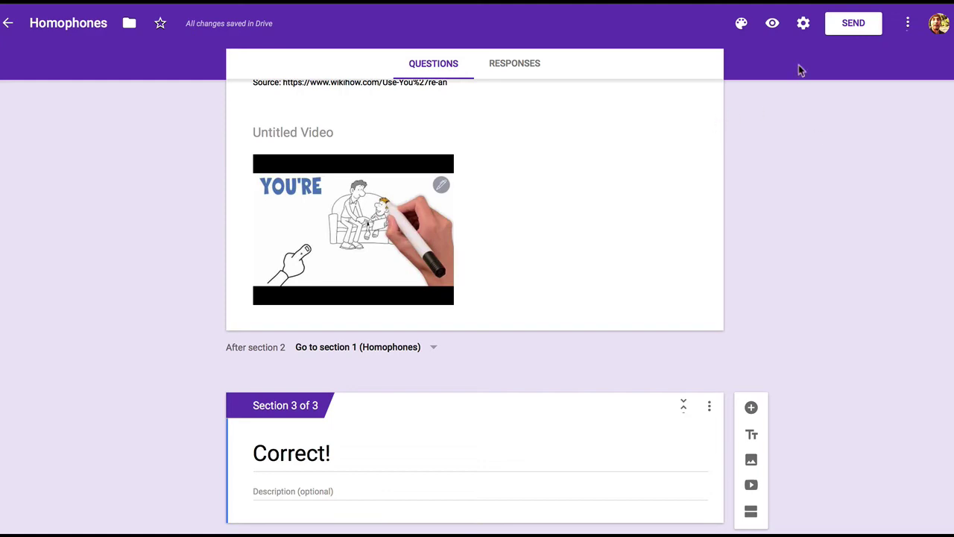
In the Presentation settings, paste 'Great job! You may exit this activity.' as the confirmation message and save
{"action": "left_click", "coordinate": [803, 30]}
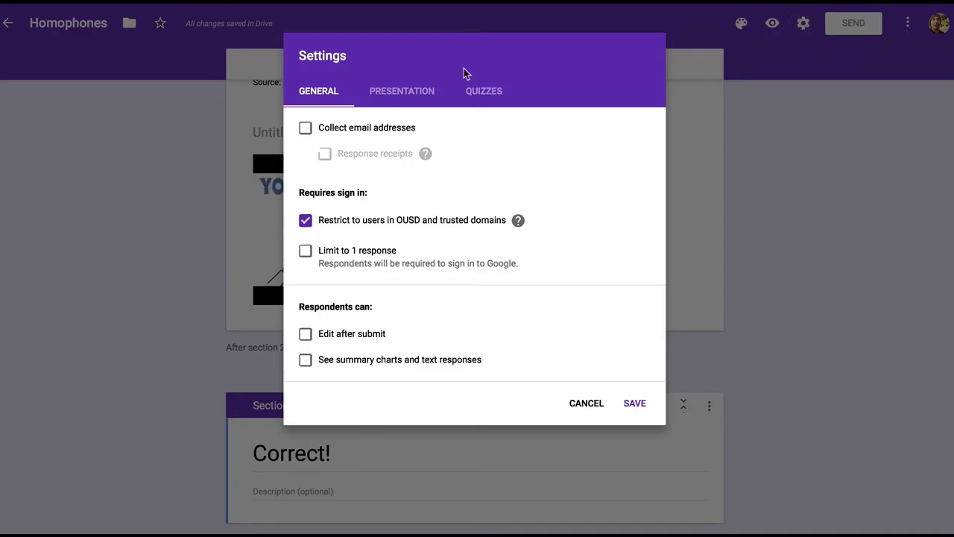
{"action": "left_click", "coordinate": [422, 93]}
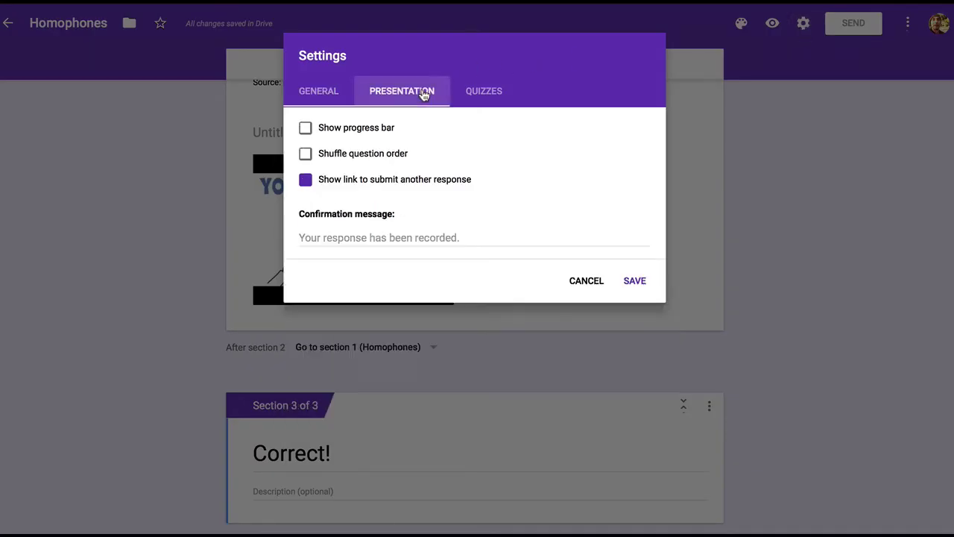
{"action": "left_click", "coordinate": [399, 237]}
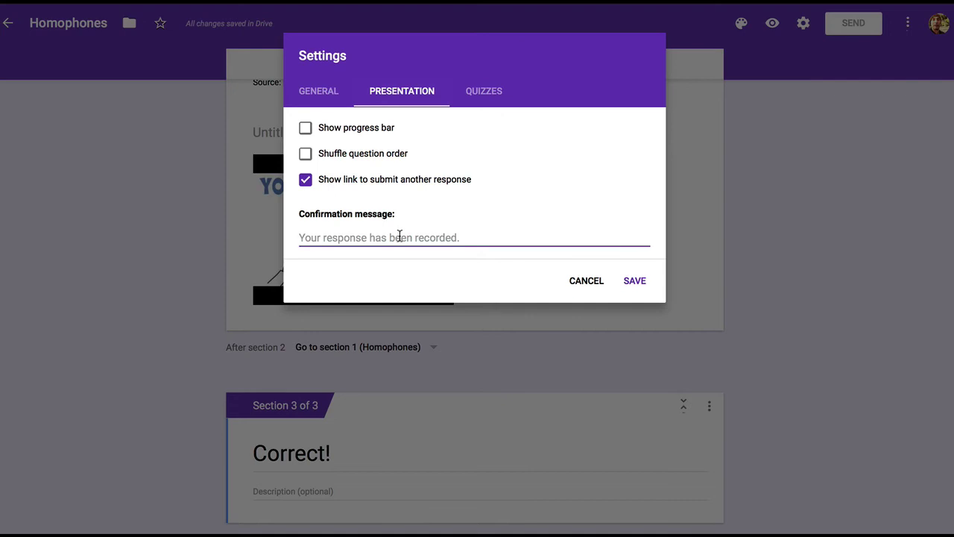
{"action": "type", "text": "Great job! You may exit this activity."}
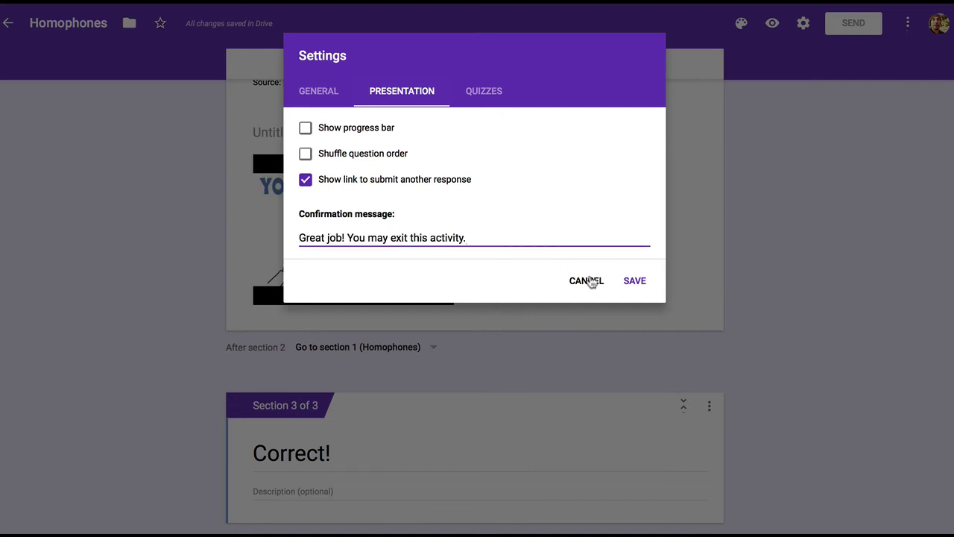
{"action": "left_click", "coordinate": [635, 281]}
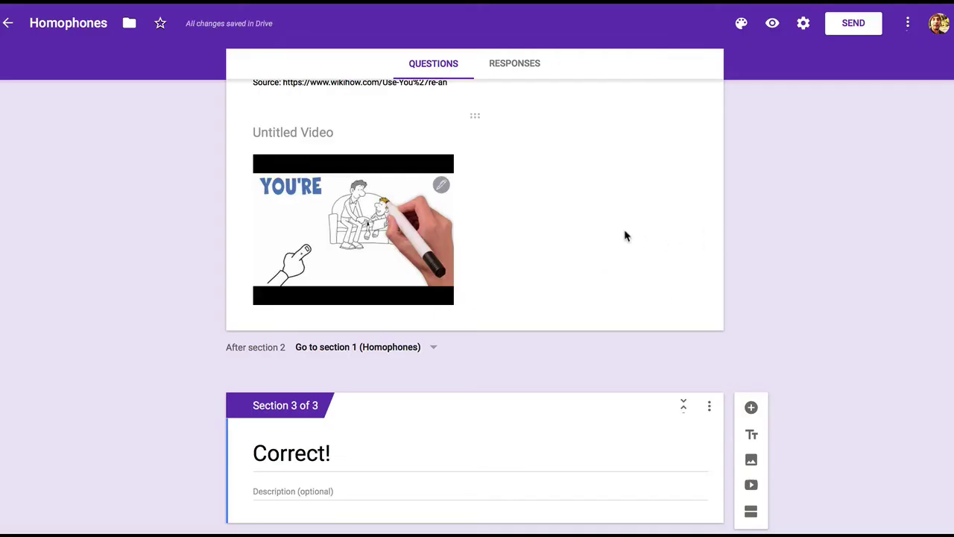
Preview the quiz, answer 'you're', and follow it to the Review section and back to the question
{"action": "scroll", "coordinate": [625, 238], "scroll_direction": "up", "scroll_amount": 1}
{"action": "scroll", "coordinate": [625, 238], "scroll_direction": "up", "scroll_amount": 10}
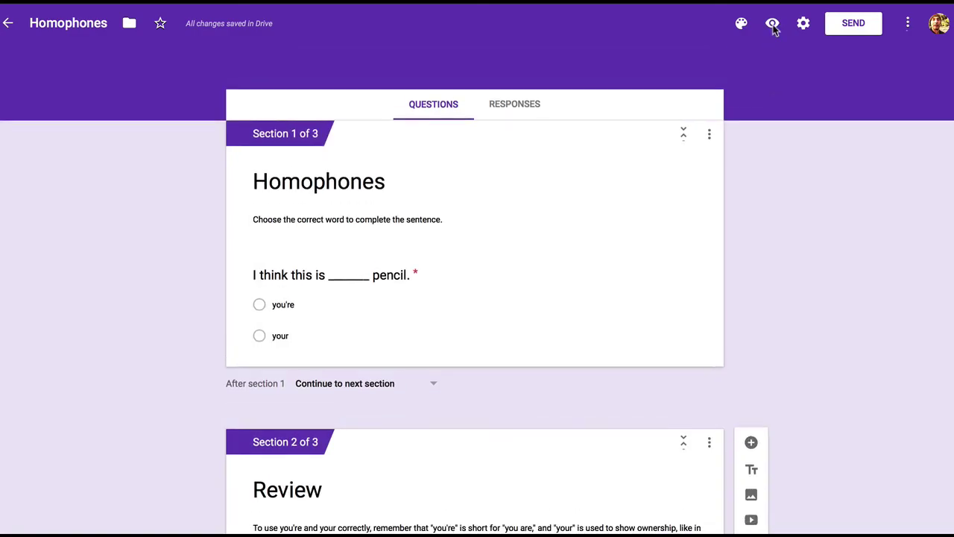
{"action": "left_click", "coordinate": [772, 23]}
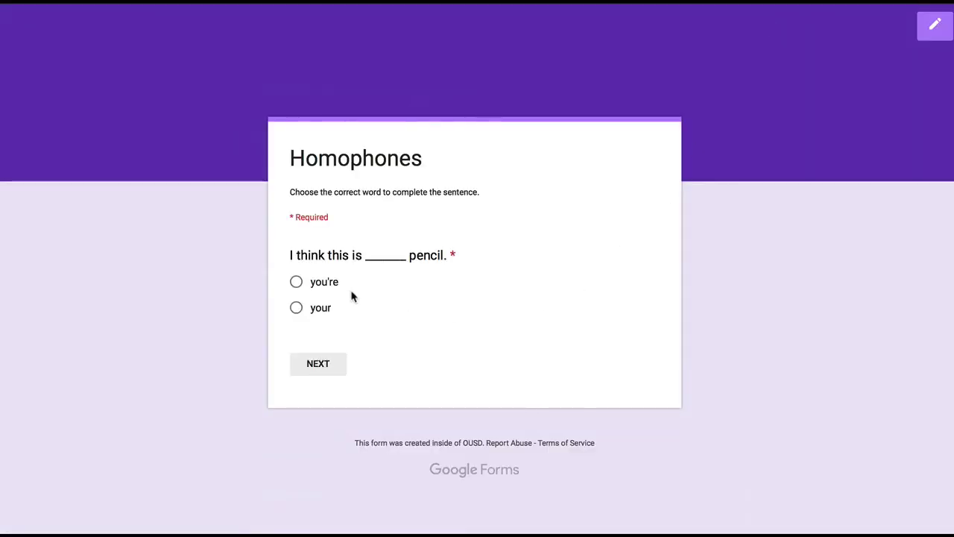
{"action": "left_click", "coordinate": [296, 283]}
{"action": "left_click", "coordinate": [319, 367]}
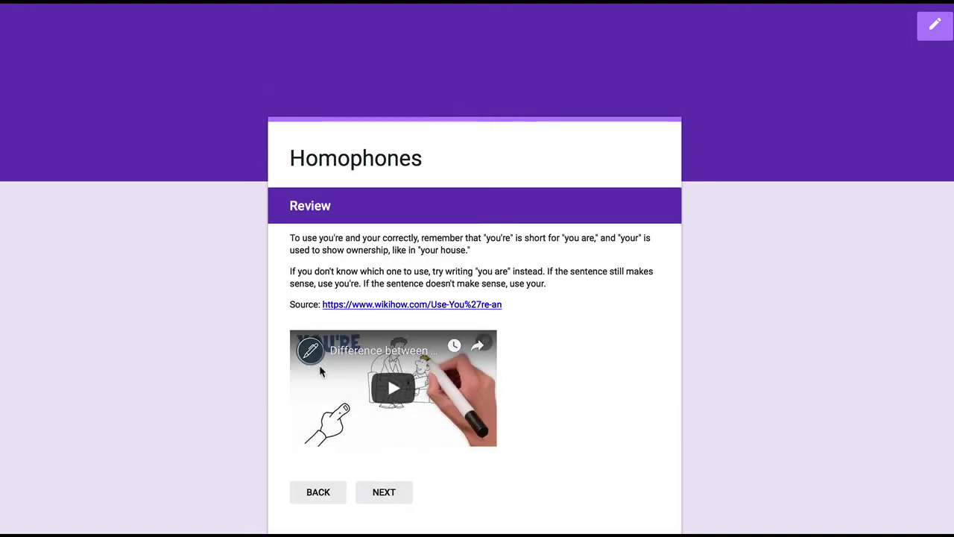
{"action": "left_click", "coordinate": [396, 493]}
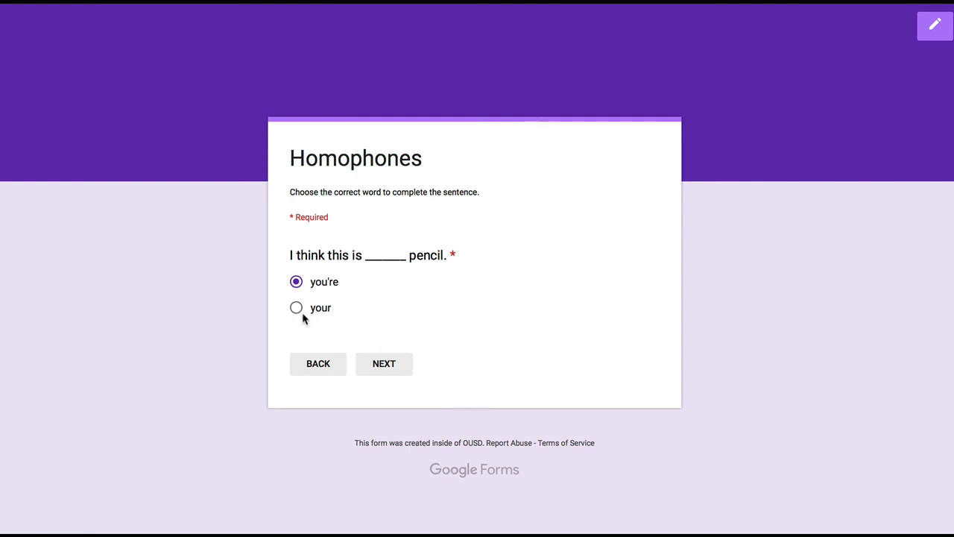
Answer 'your', reach the Correct! page, and submit to see the 'Great job!' confirmation
{"action": "left_click", "coordinate": [297, 313]}
{"action": "left_click", "coordinate": [386, 365]}
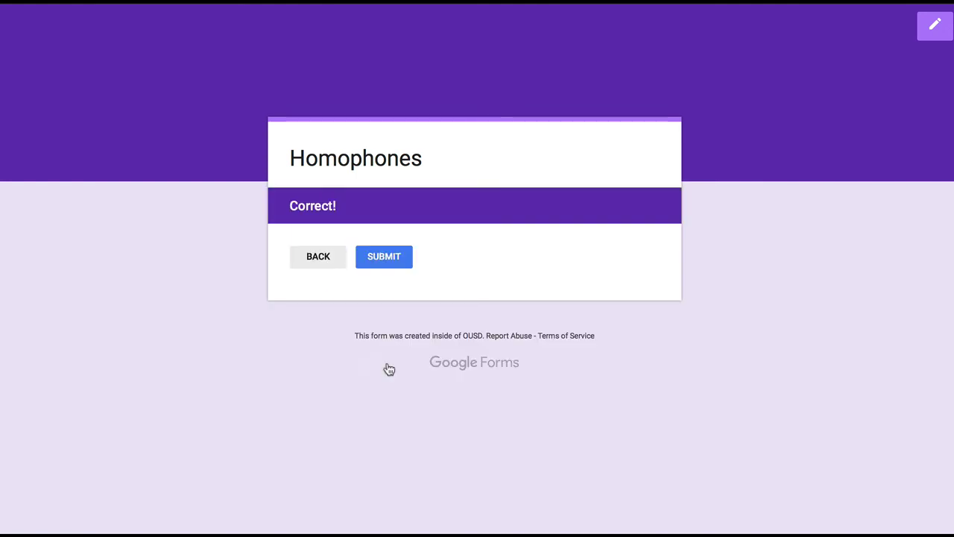
{"action": "left_click", "coordinate": [391, 261]}
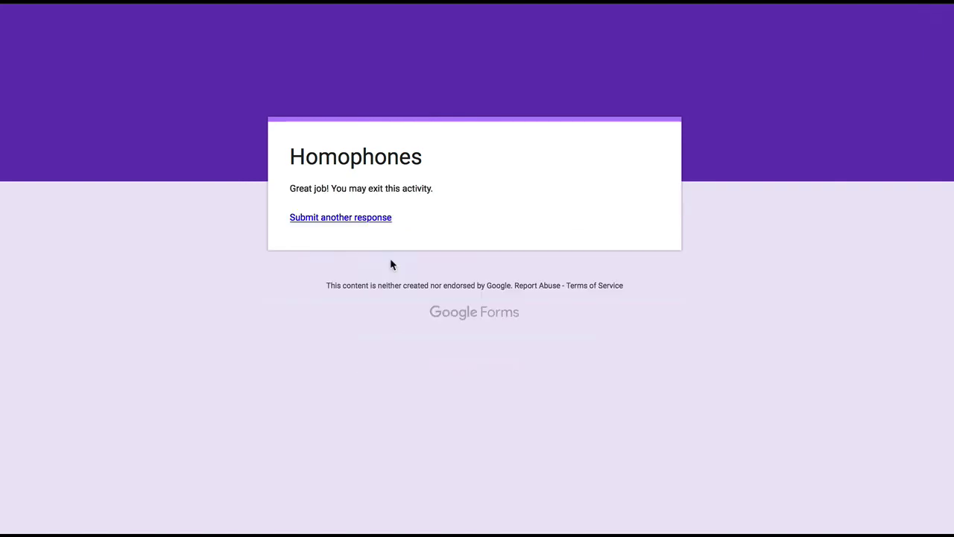